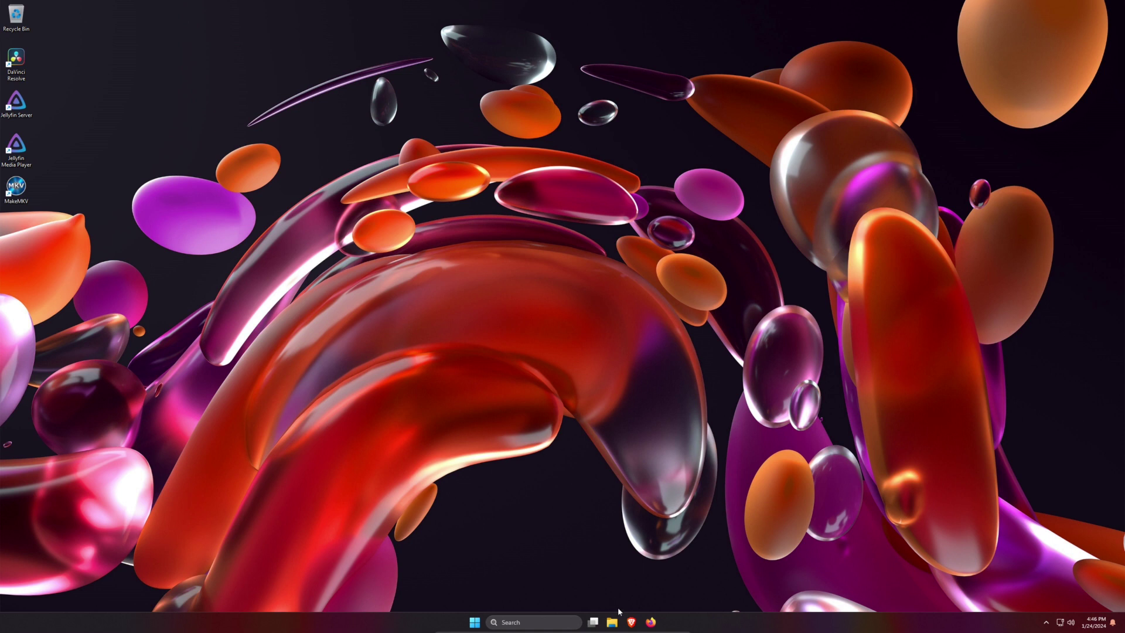
Run Autorun.exe from the CNCTFD disc in CD Drive (D:)
click(614, 626)
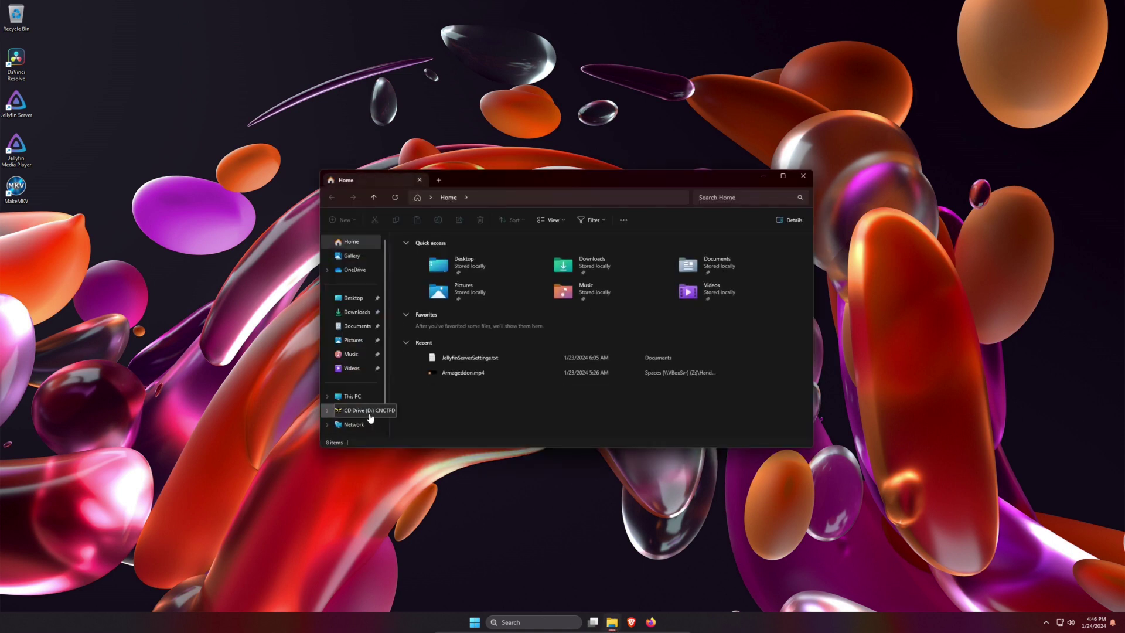
click(370, 417)
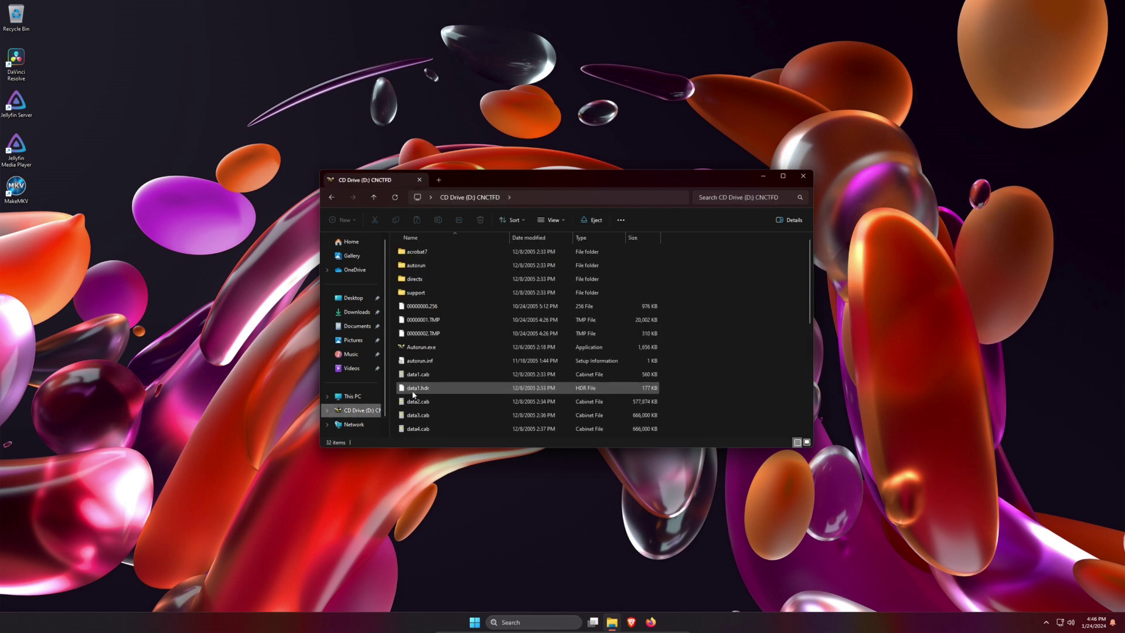
double_click(441, 349)
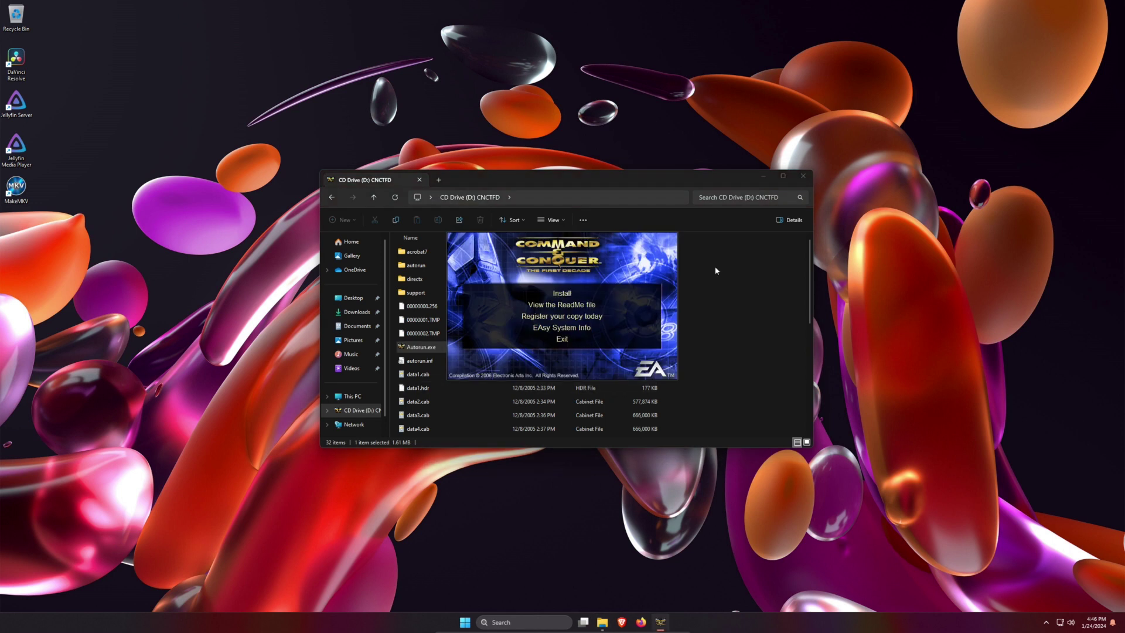
Start the Command & Conquer The First Decade installation, allowing Setup.exe to make changes, and continue past the welcome page
click(768, 175)
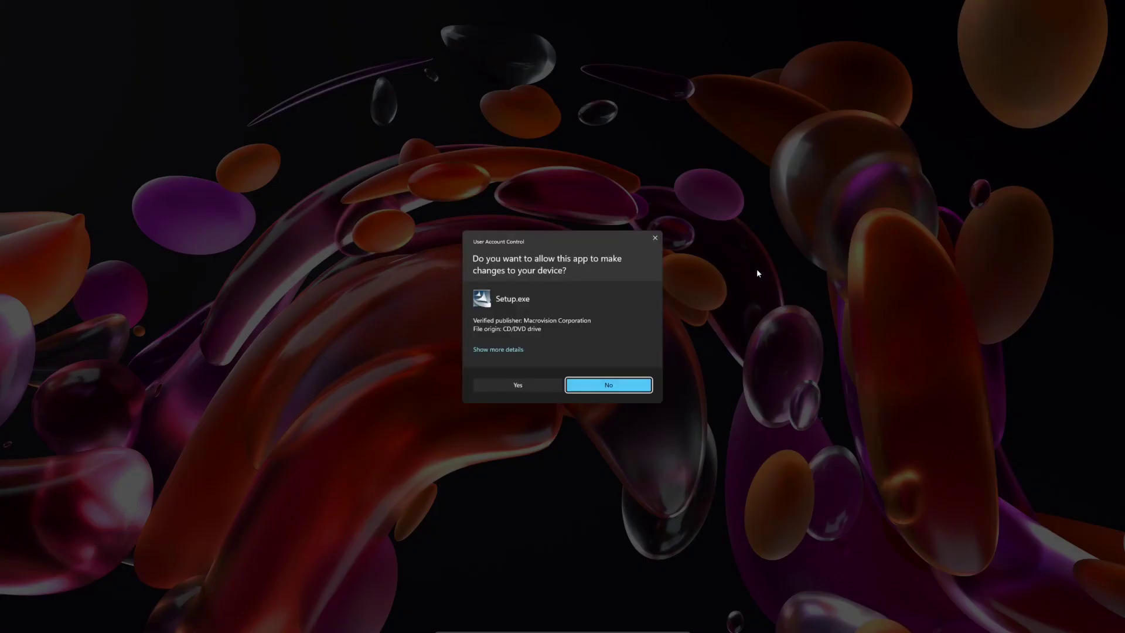
click(537, 383)
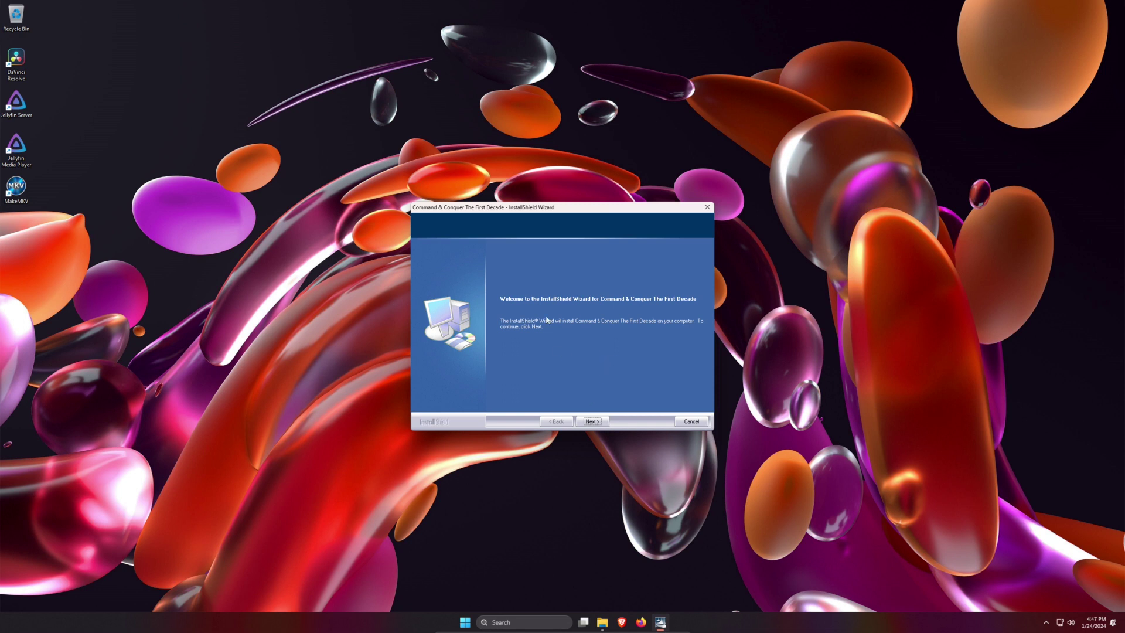
click(603, 420)
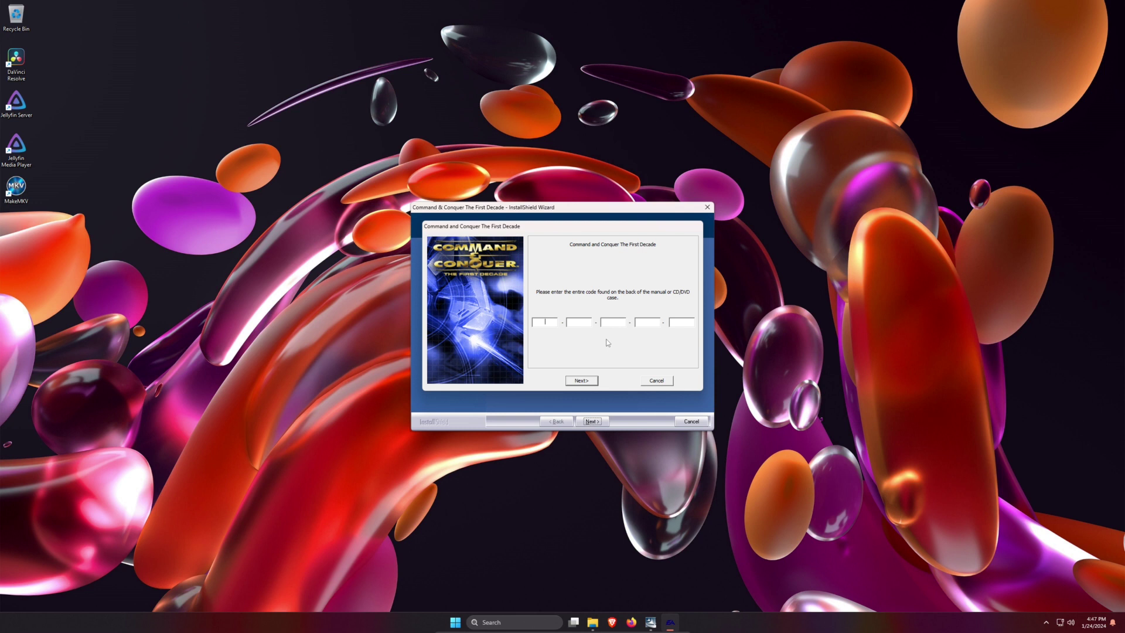
Enter the licence code for Command and Conquer The First Decade and submit it
key(ctrl+v)
click(581, 380)
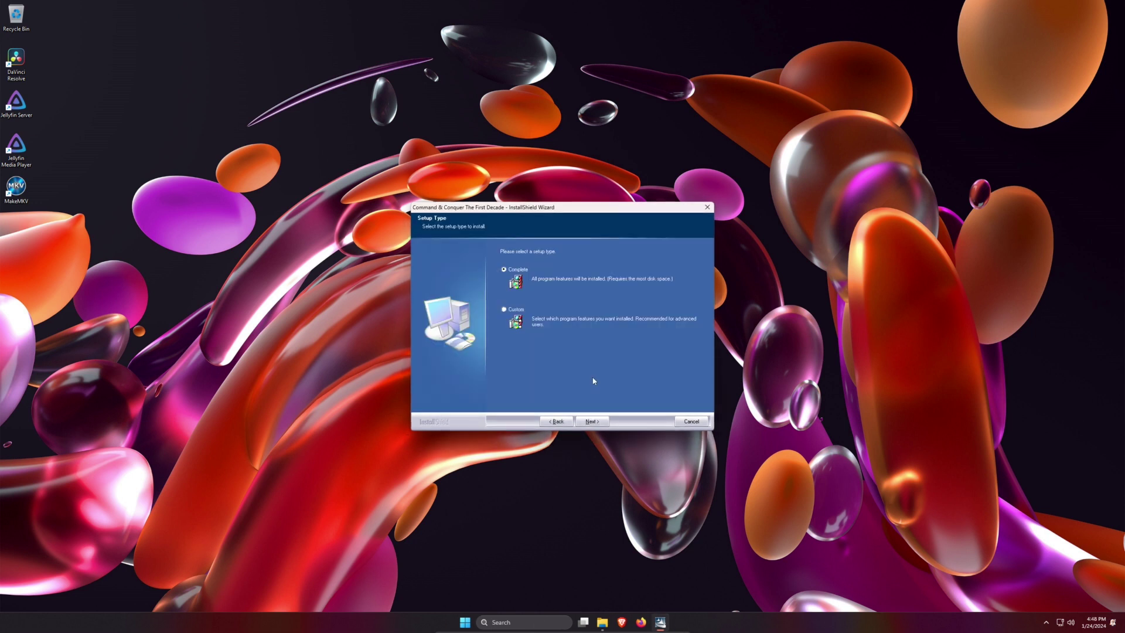
Keep the Complete setup type and submit the serial numbers for Tiberian Sun, Red Alert II, Yuri's Revenge, Renegade and Generals
click(593, 422)
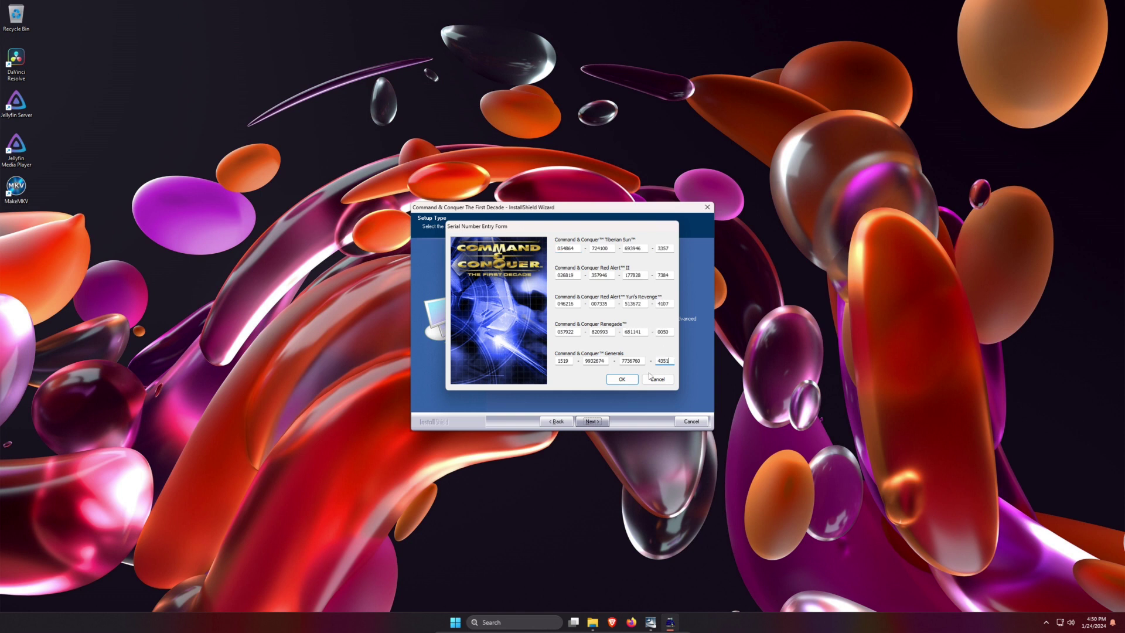
click(624, 379)
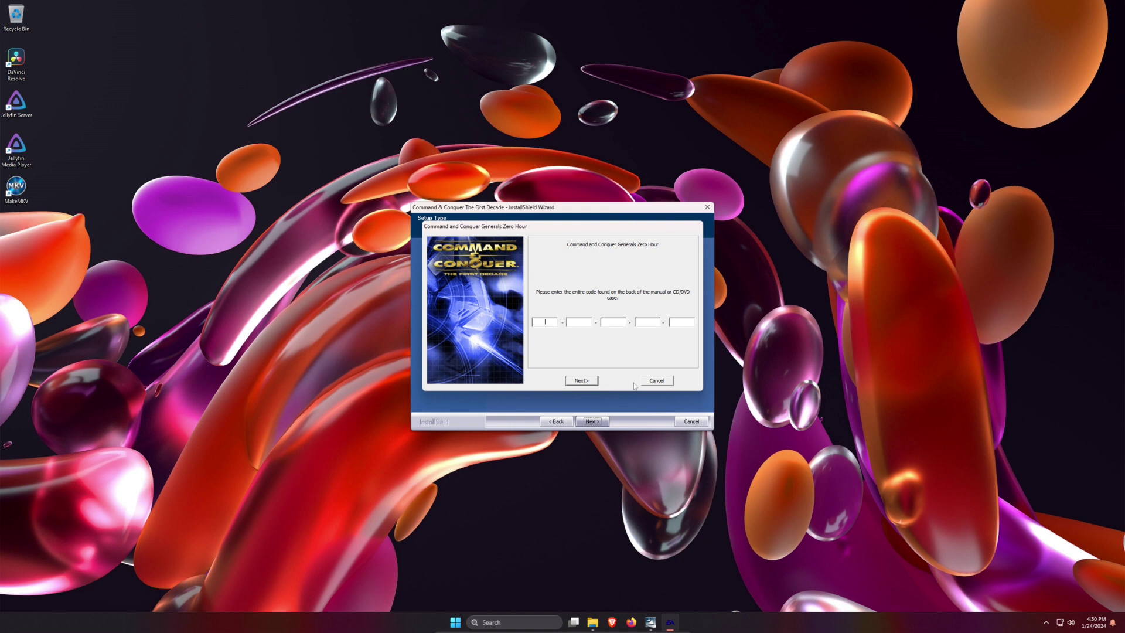
Enter the licence code for Command and Conquer Generals Zero Hour and submit it
key(ctrl+v)
click(582, 383)
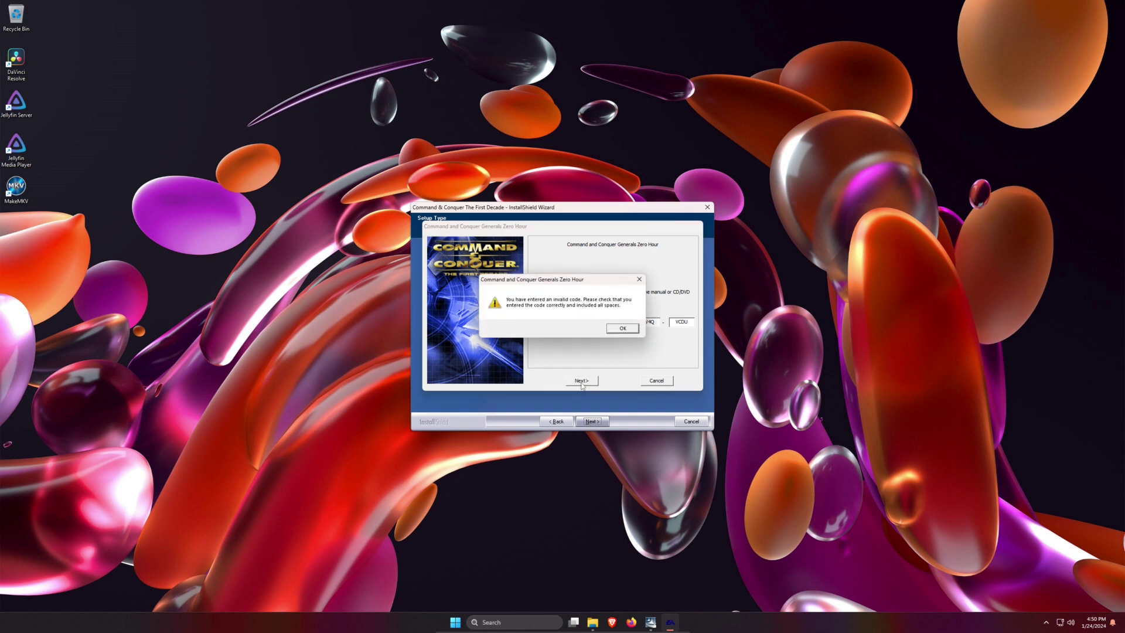
click(625, 329)
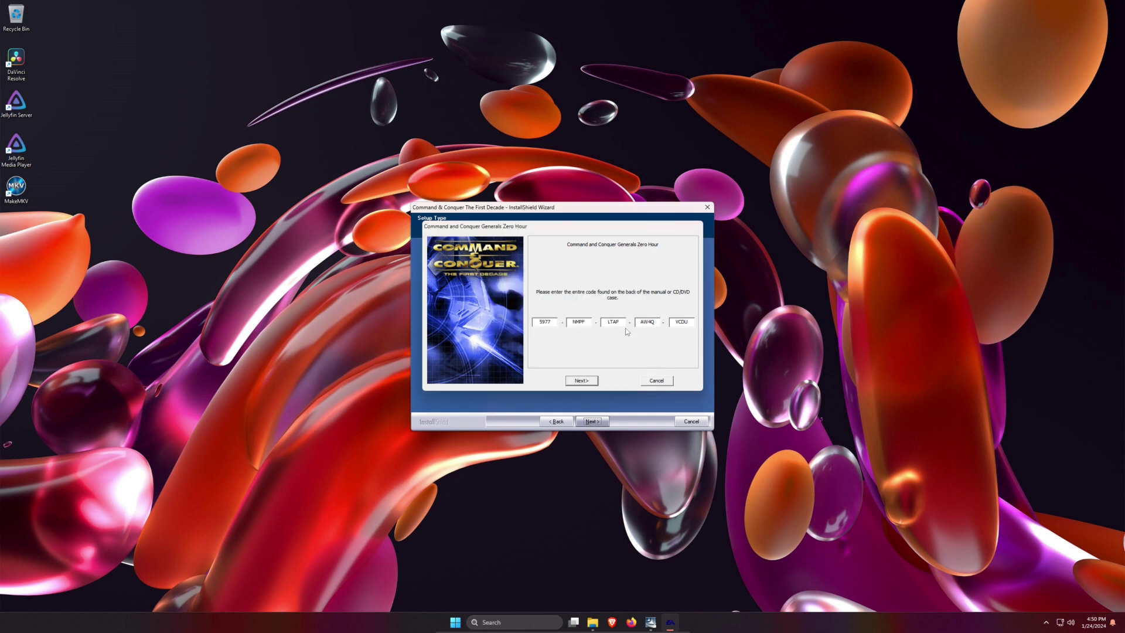
Correct the last character in the first group of the Zero Hour licence code and resubmit it
double_click(546, 323)
key(End)
key(BackSpace)
text(P)
click(595, 381)
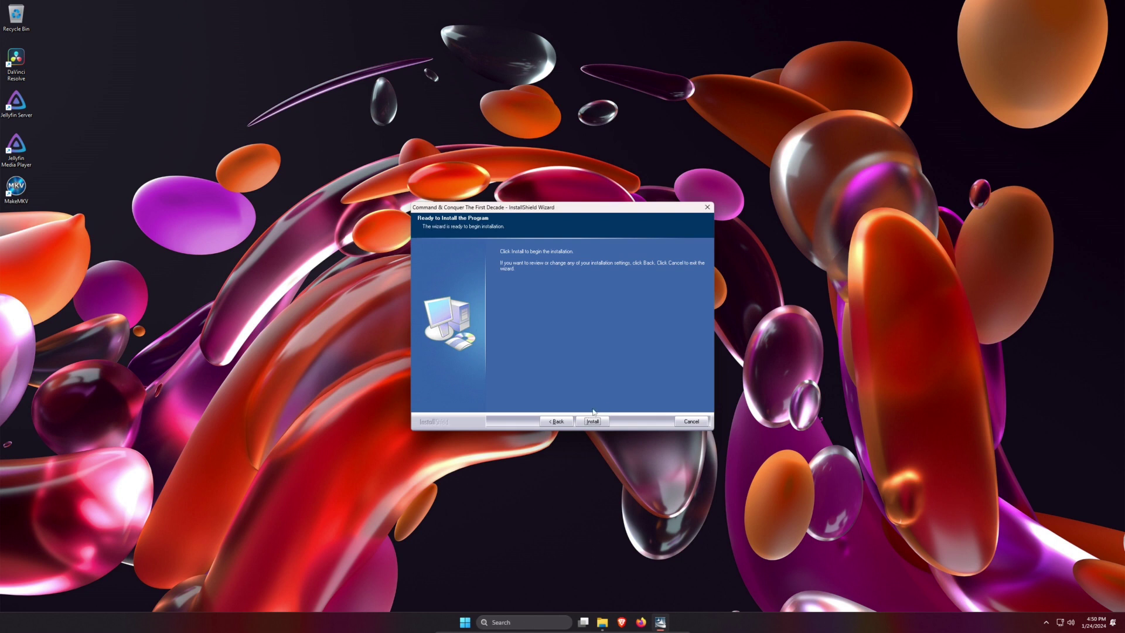
Install Command & Conquer The First Decade through to the end of the wizard and postpone the product registration
click(591, 426)
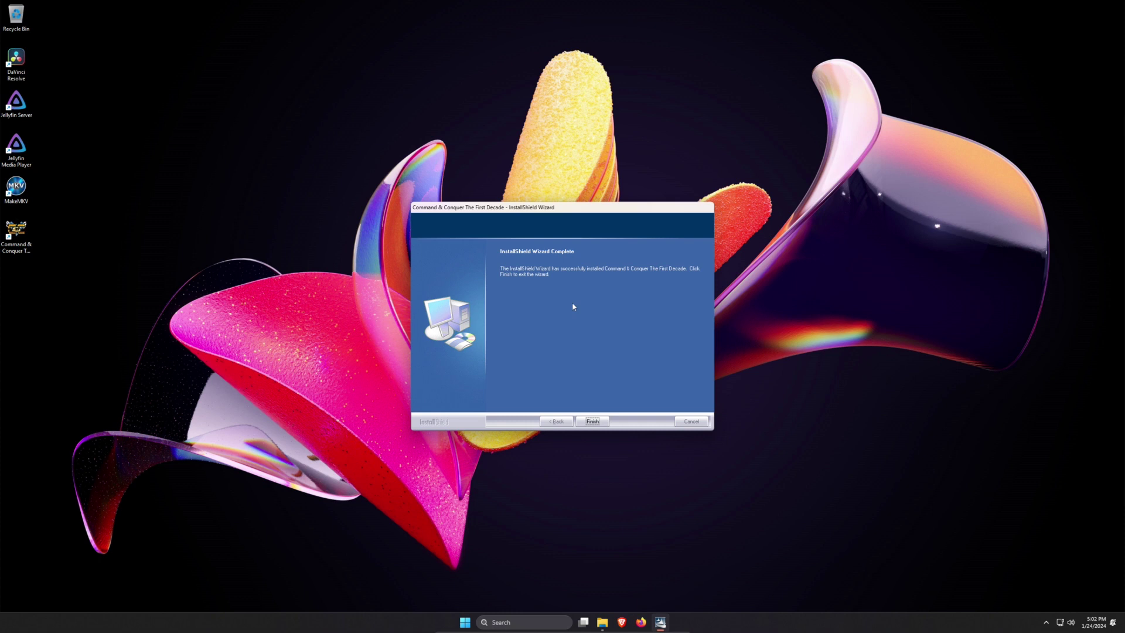
click(593, 421)
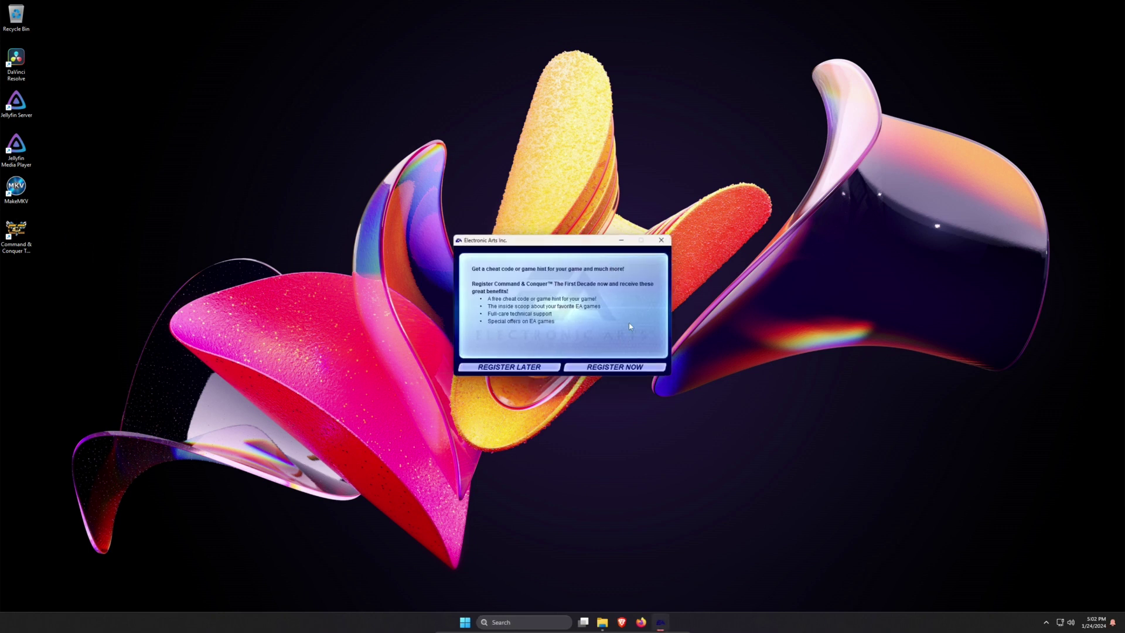
click(524, 369)
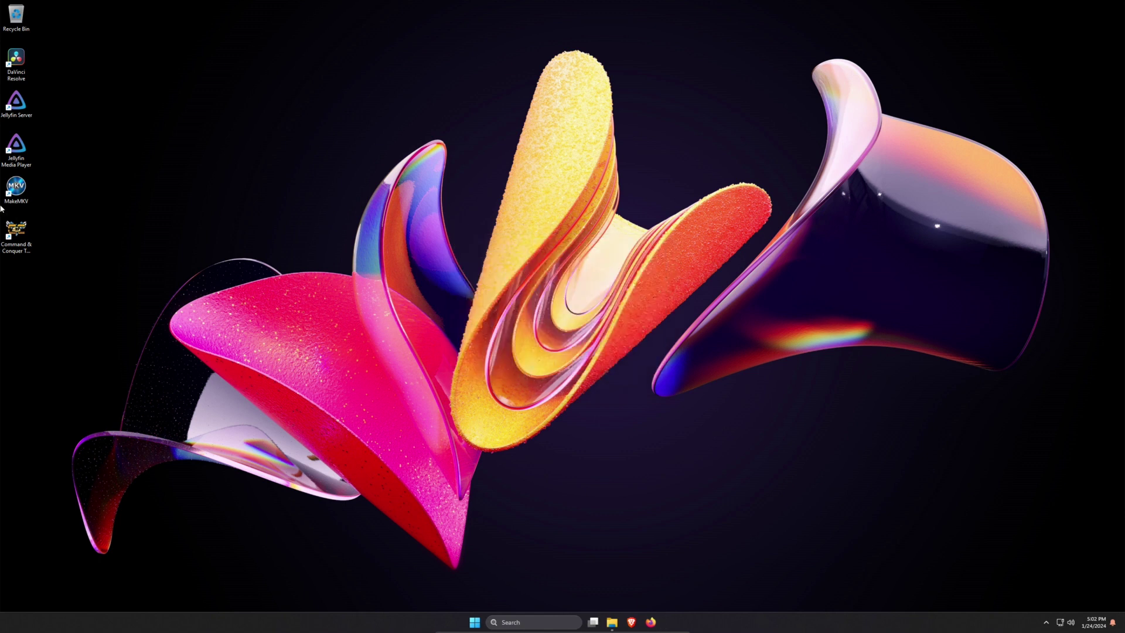
Open the First Decade launcher and start the original Command & Conquer, allowing C&C95.exe to make changes
double_click(25, 235)
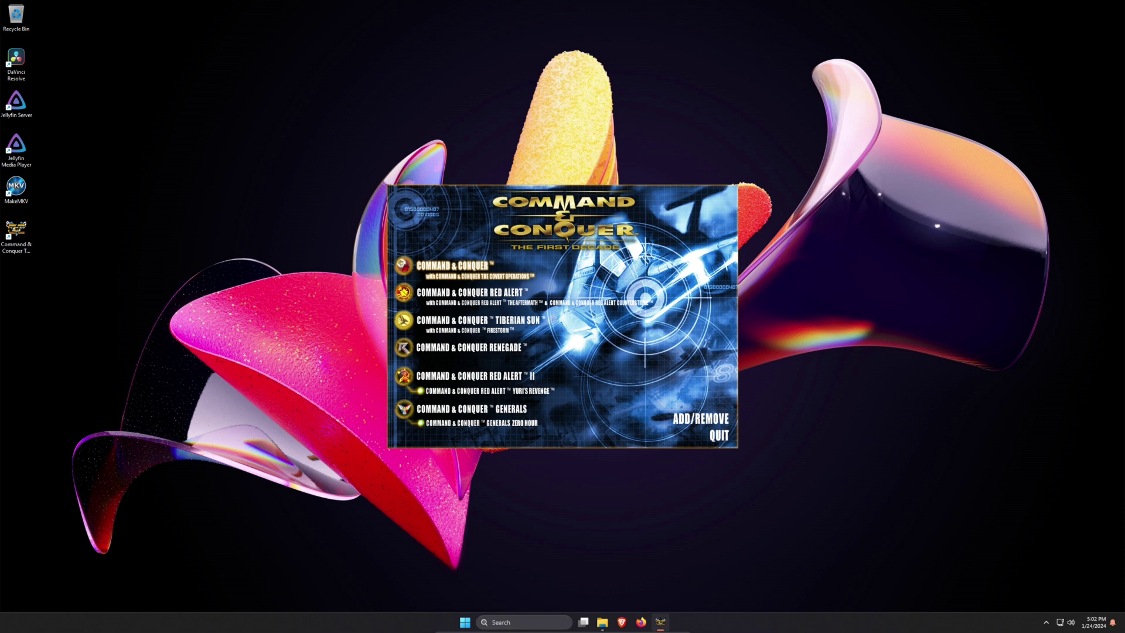
key(Return)
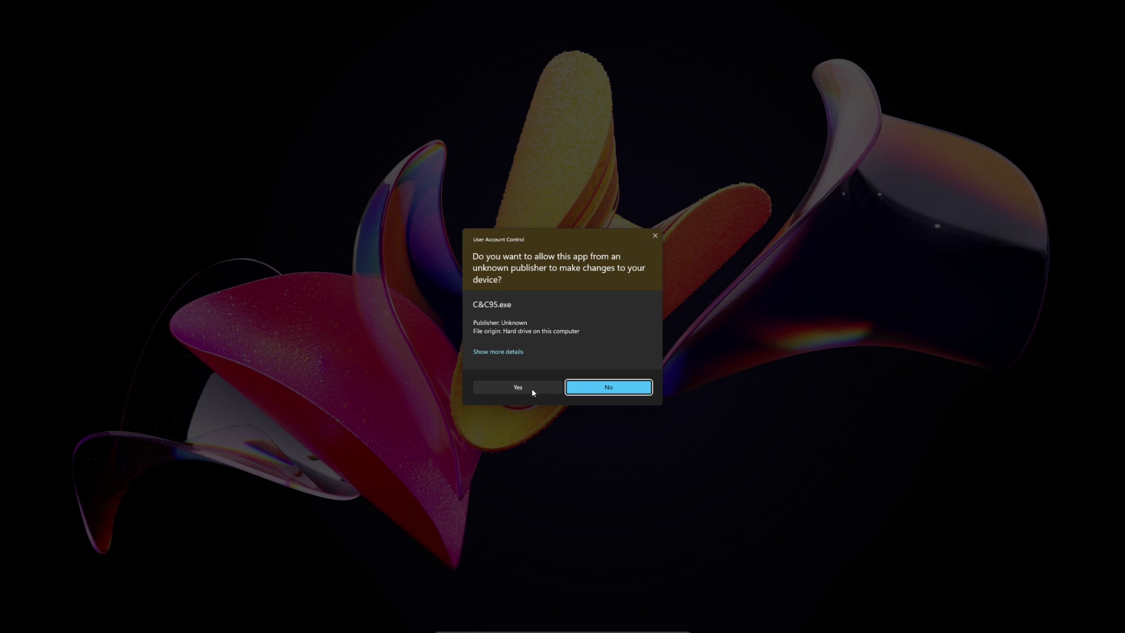
click(532, 388)
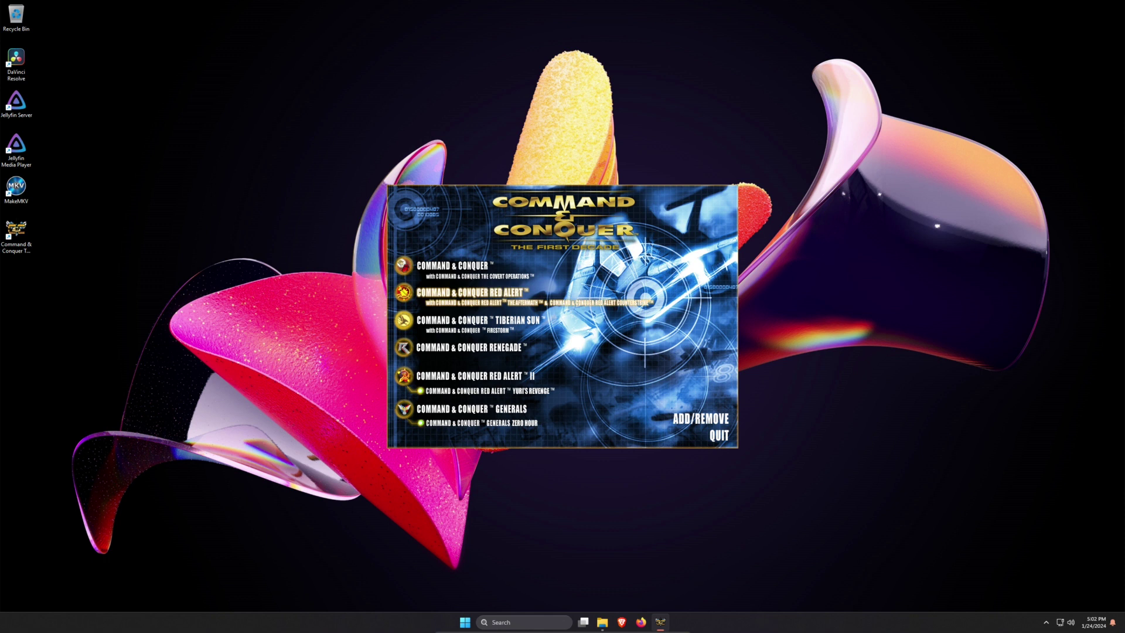
Start Command & Conquer Red Alert with RA95.exe allowed to make changes, and quit the launcher
key(Down)
key(Up)
key(Up)
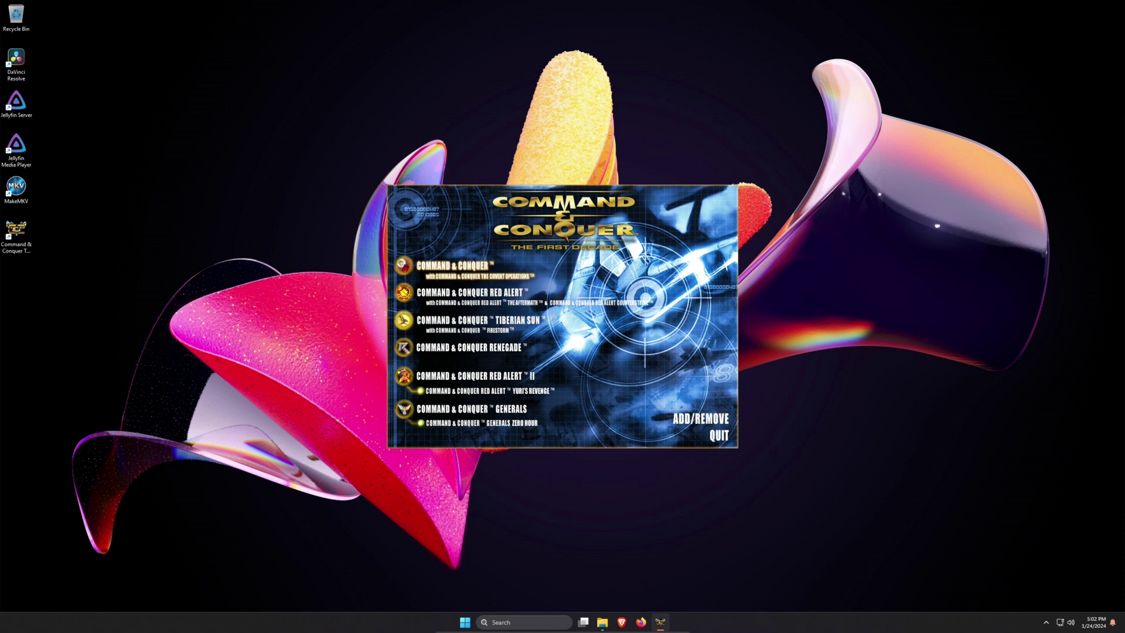
key(Down)
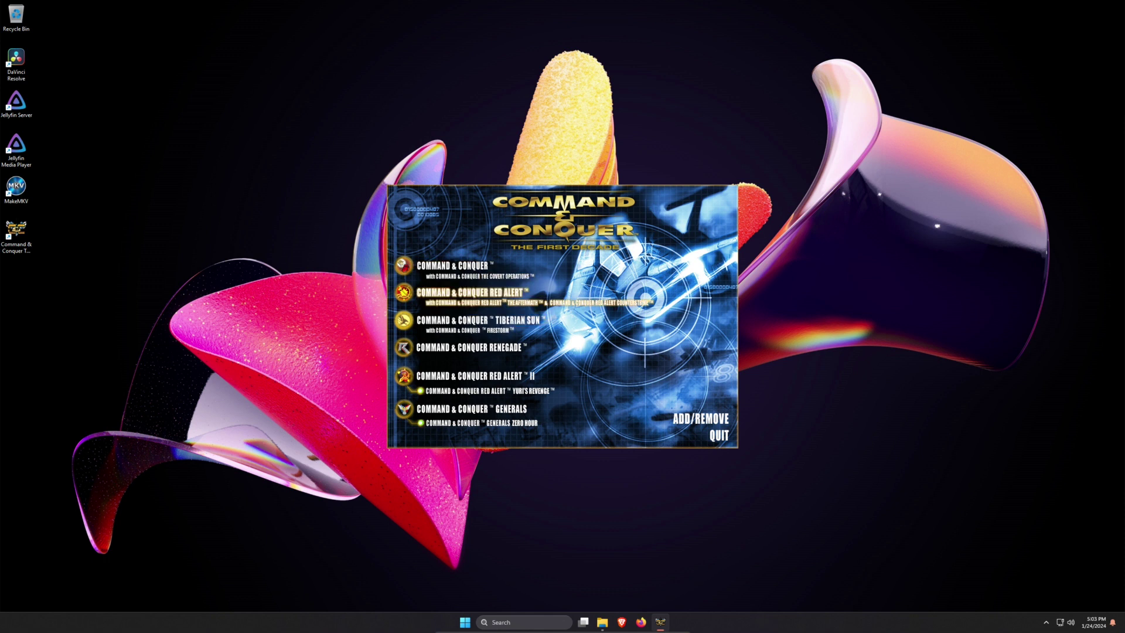
key(Return)
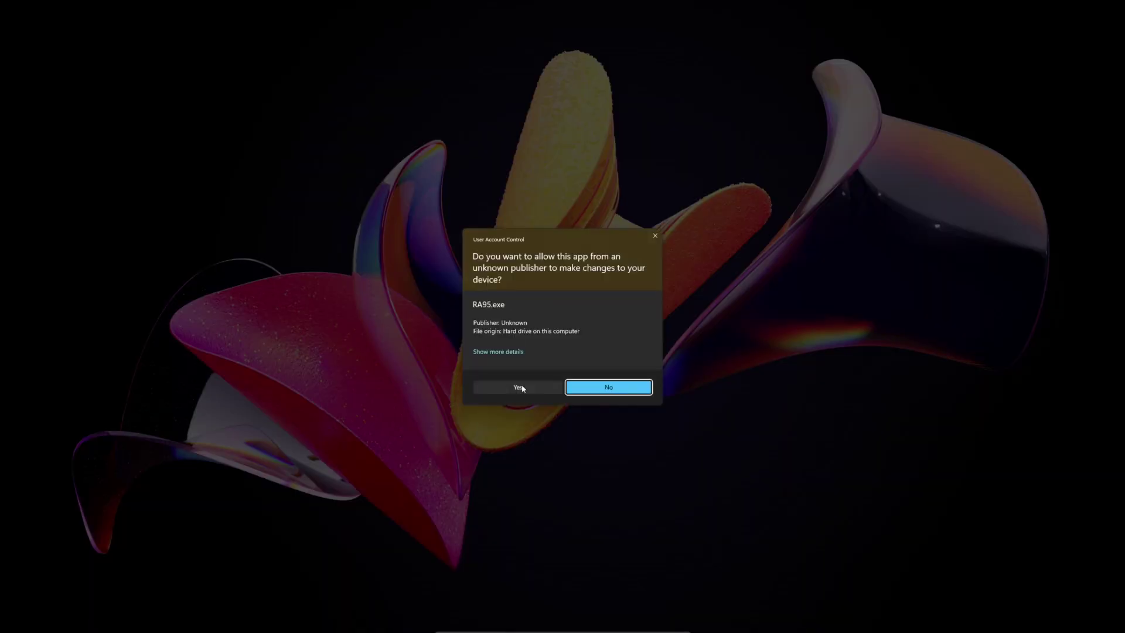
click(520, 387)
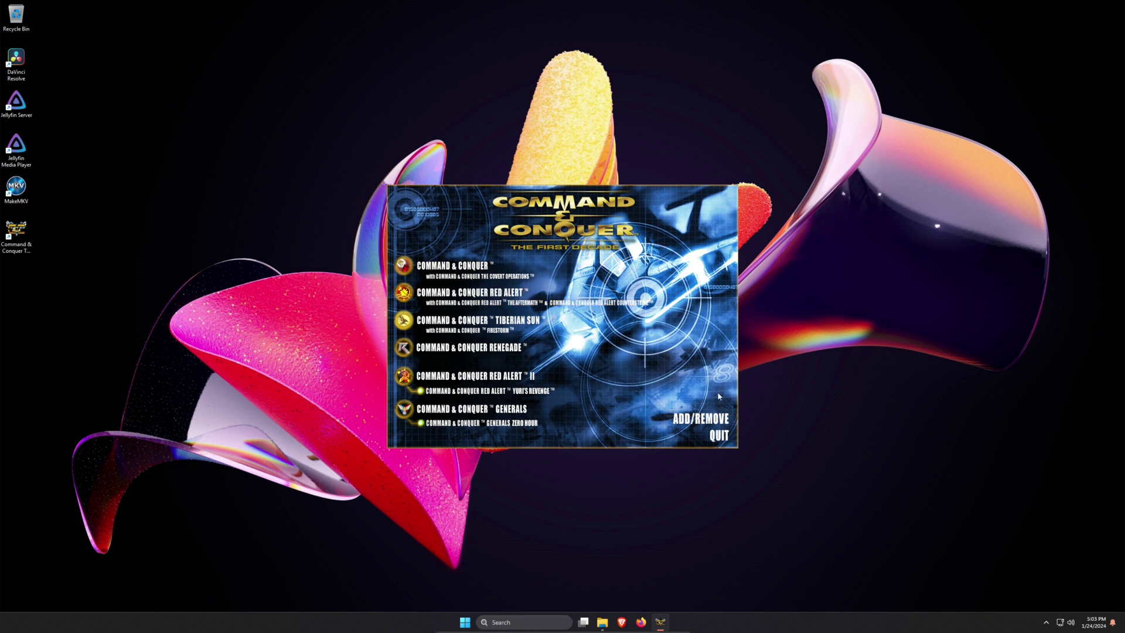
click(718, 434)
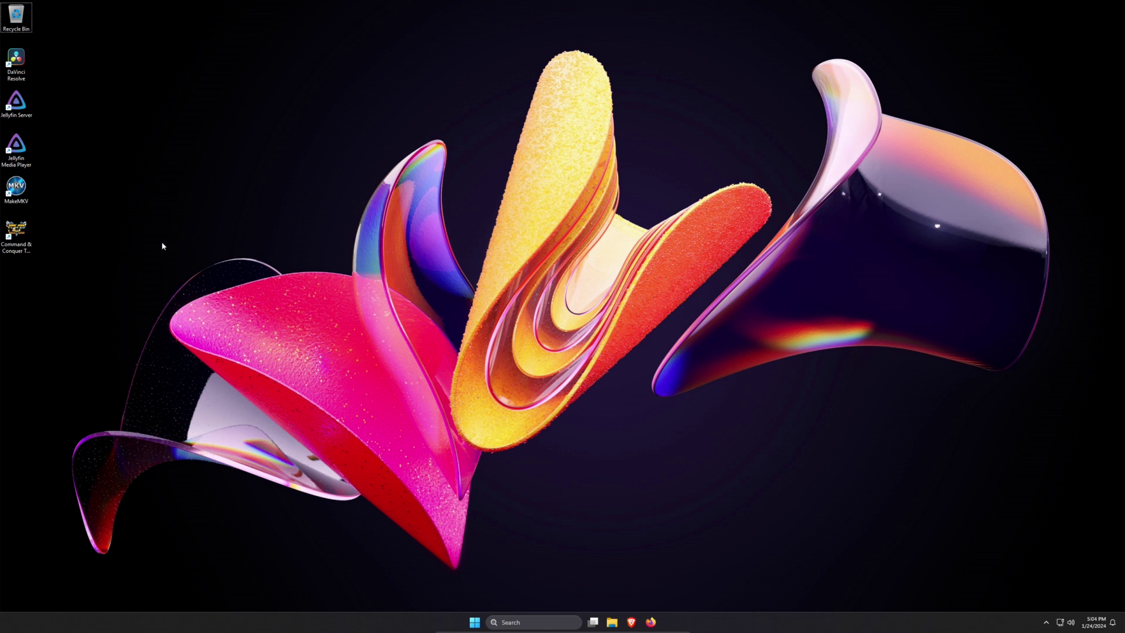
Reopen the First Decade launcher from the desktop and start the original Command & Conquer again, allowing C&C95.exe
click(27, 243)
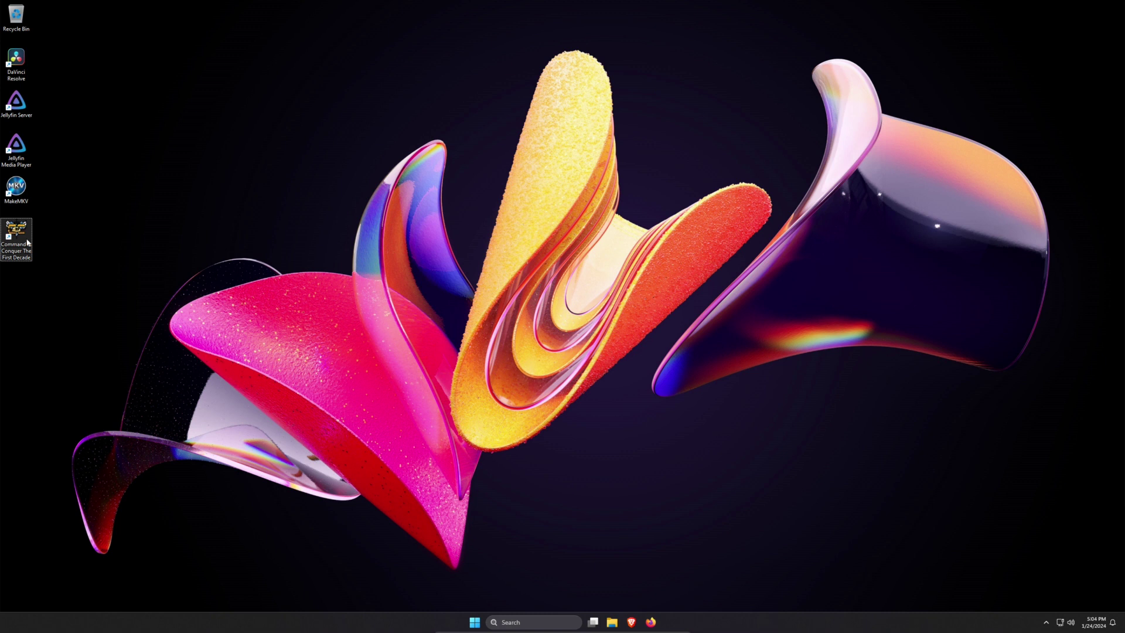
double_click(27, 243)
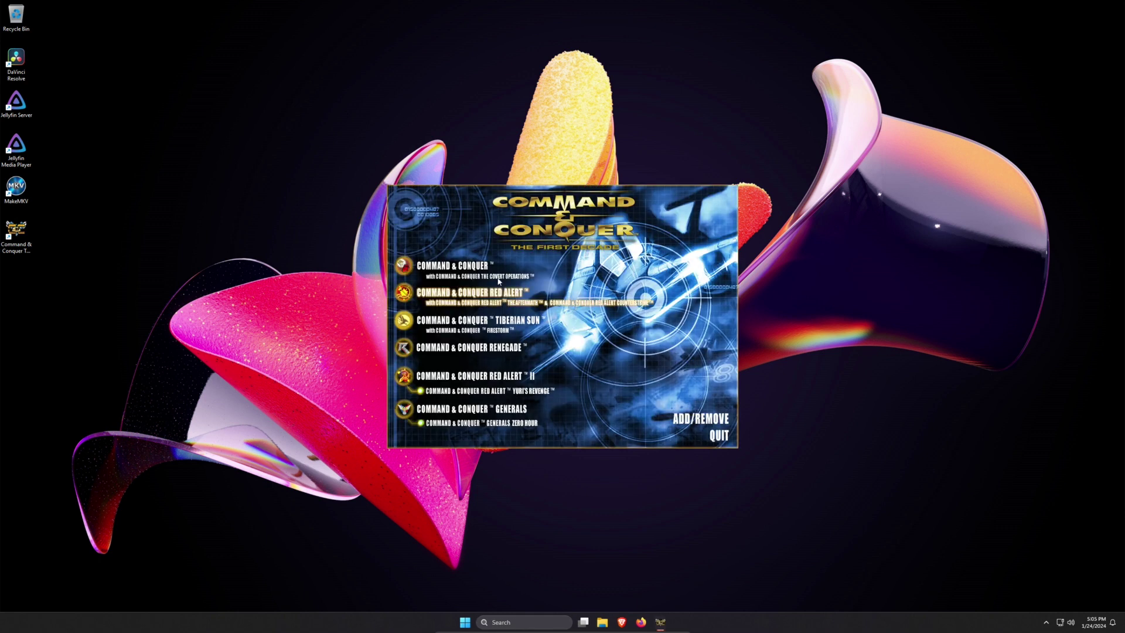
click(436, 271)
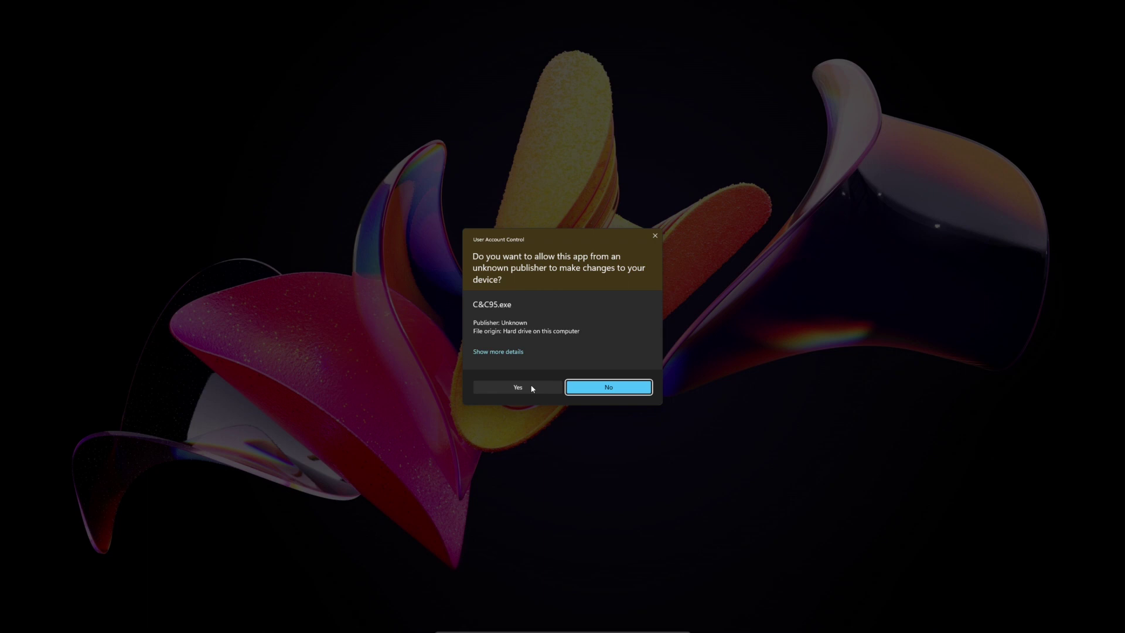
click(530, 387)
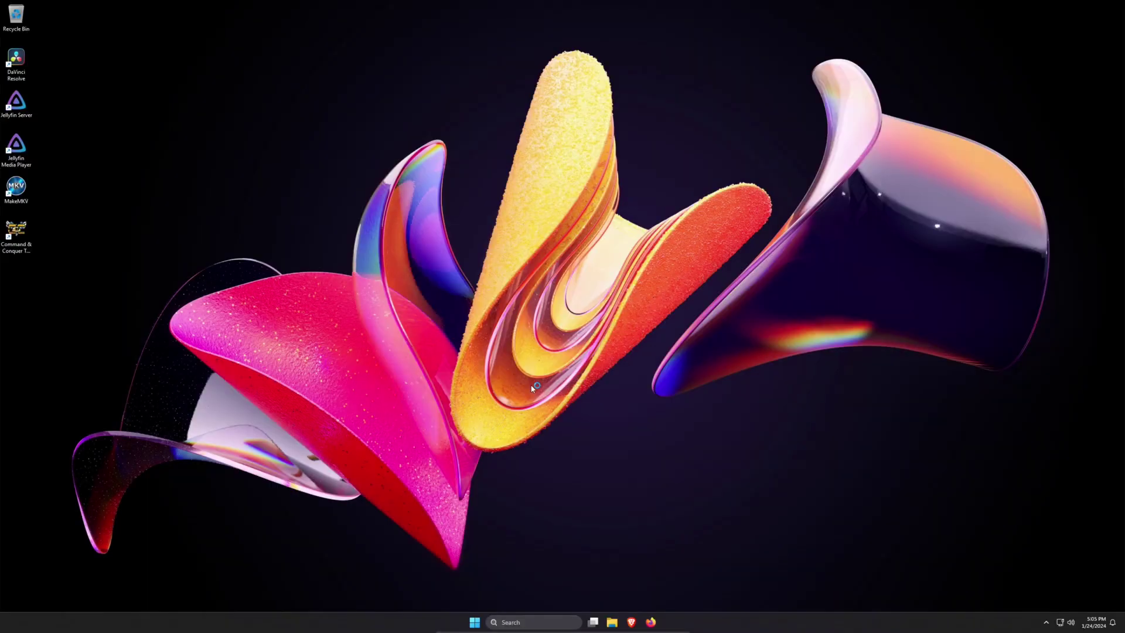